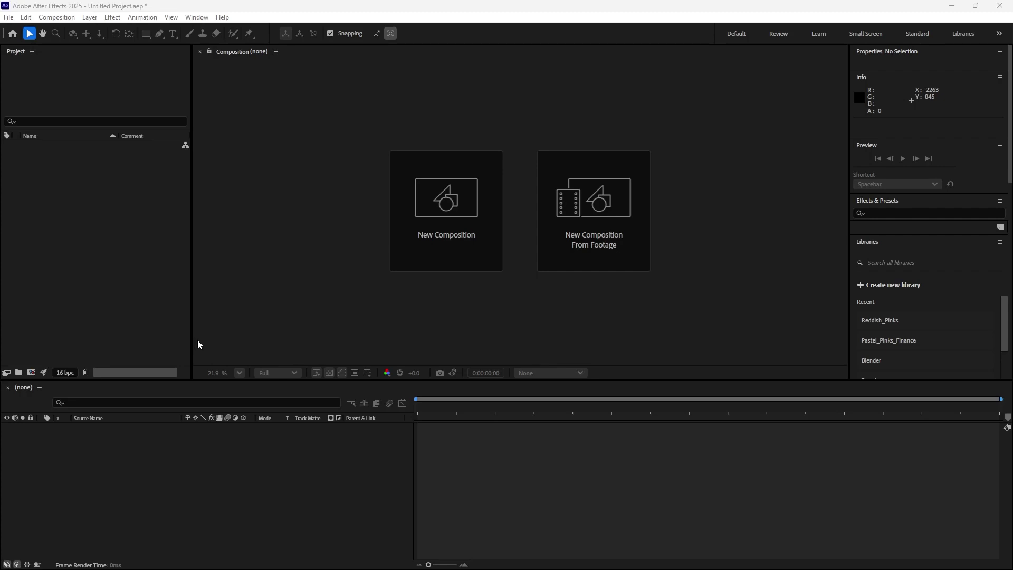
pyautogui.rightClick(108, 185)
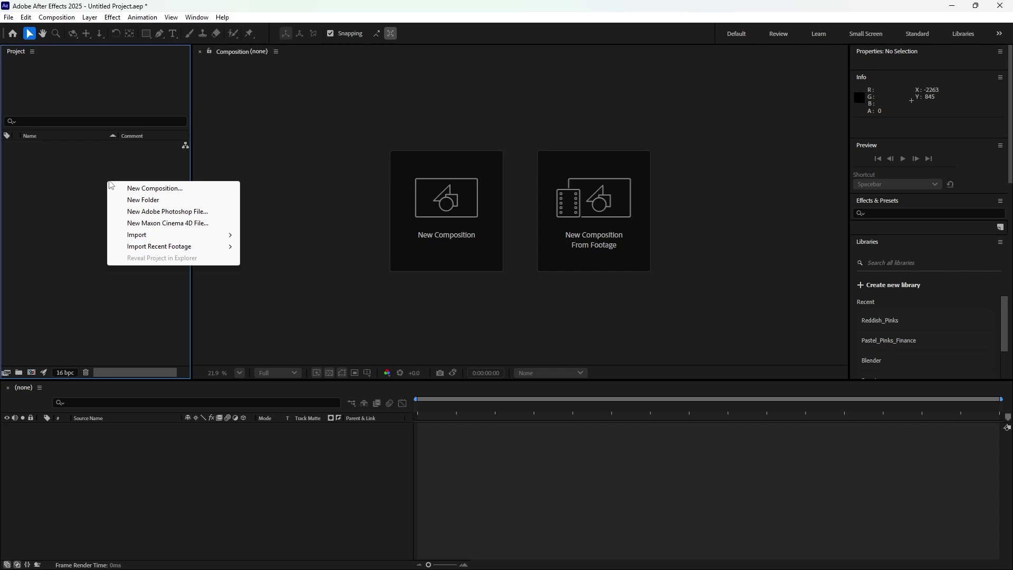
pyautogui.moveTo(138, 235)
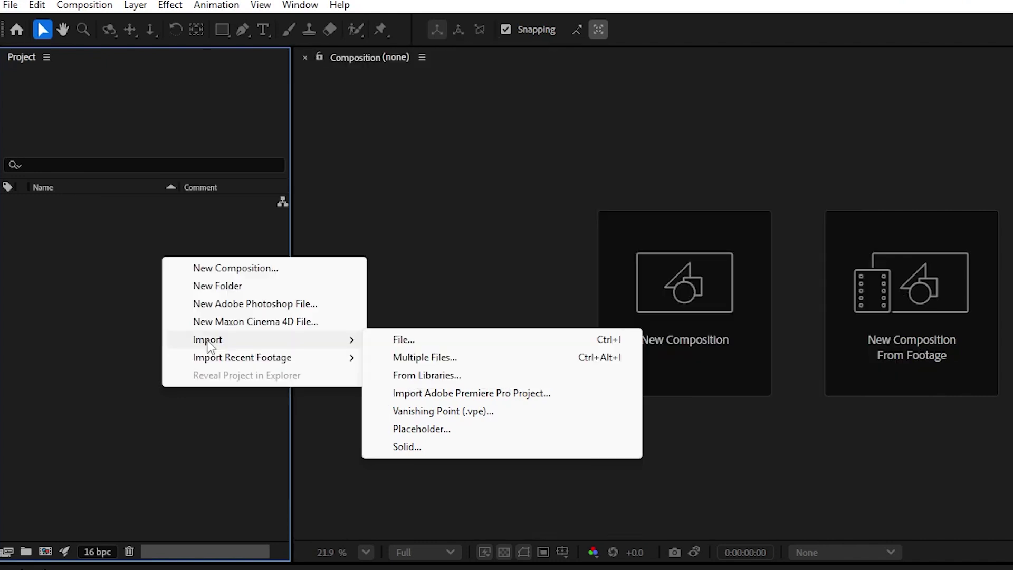
pyautogui.click(108, 220)
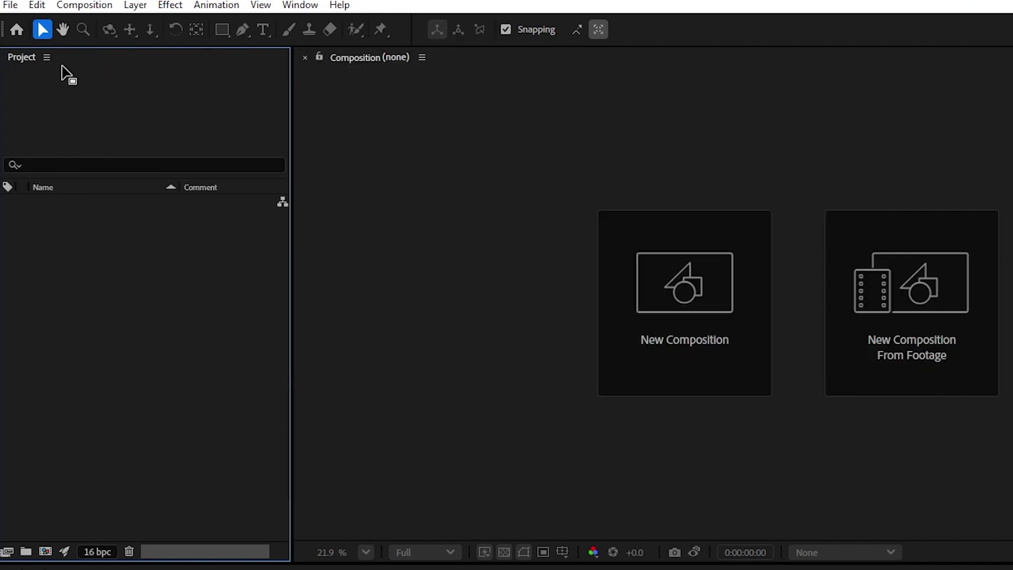
# Step: Open the file import dialog and look through the numbered PNG frames in the REVISED folder
pyautogui.rightClick(124, 300)
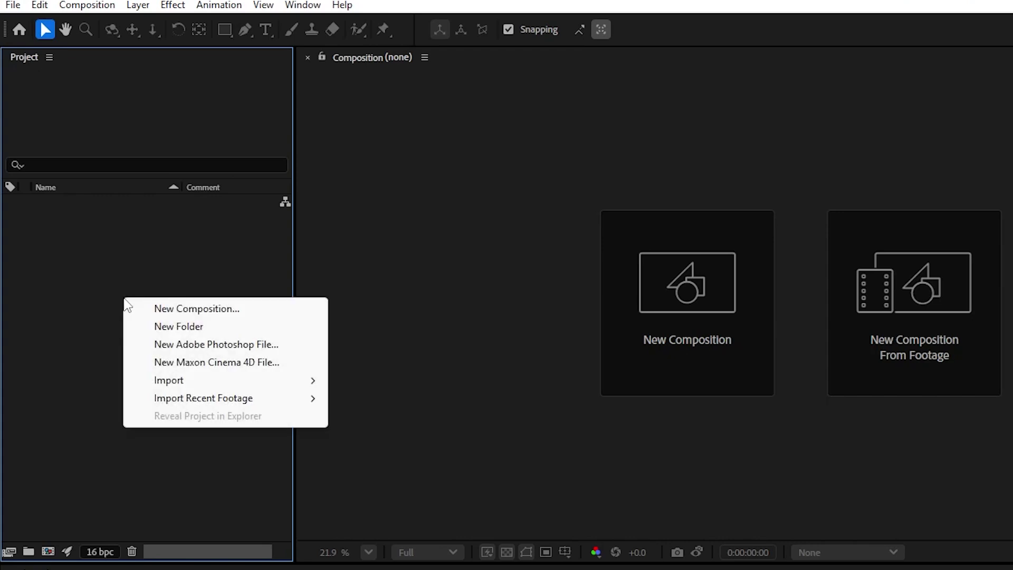
pyautogui.moveTo(183, 379)
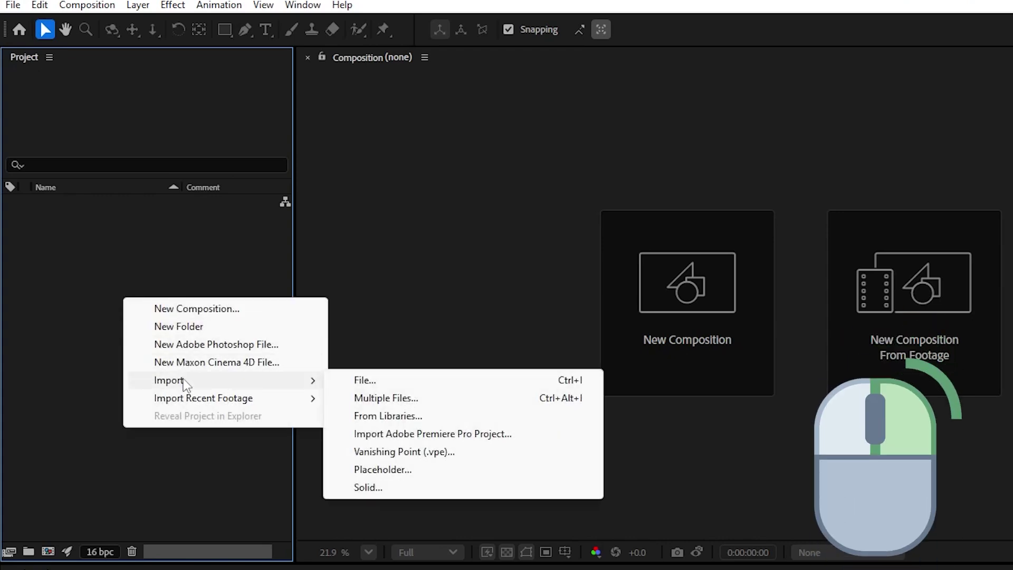
pyautogui.click(374, 381)
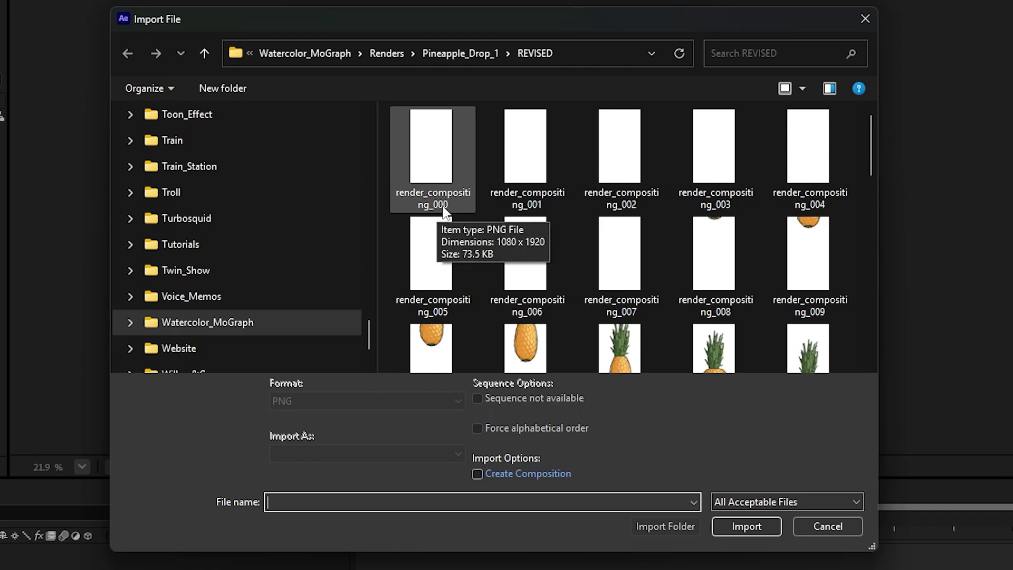
pyautogui.scroll(-10, 579, 231)
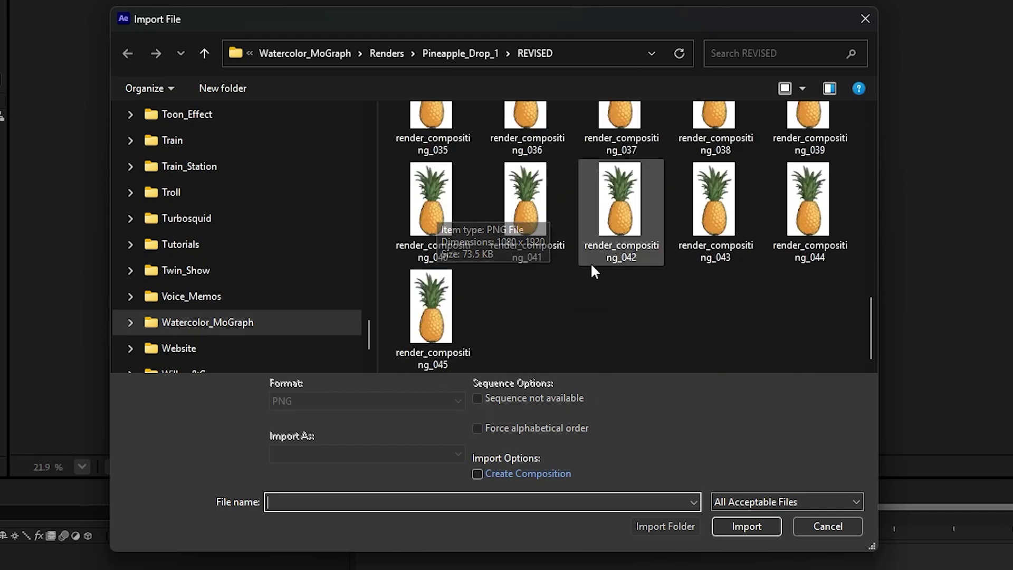
pyautogui.scroll(10, 555, 227)
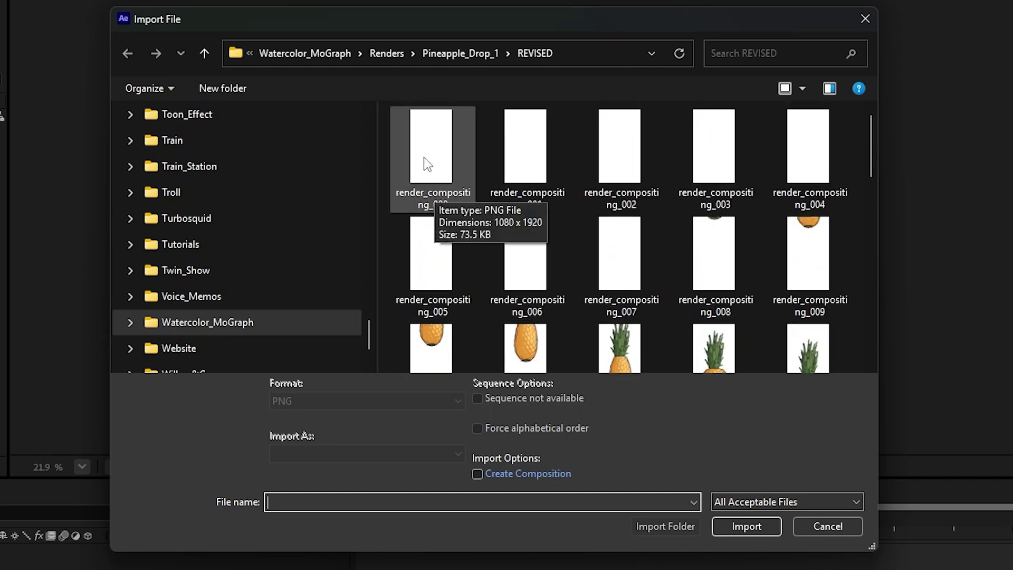
pyautogui.scroll(-3, 565, 237)
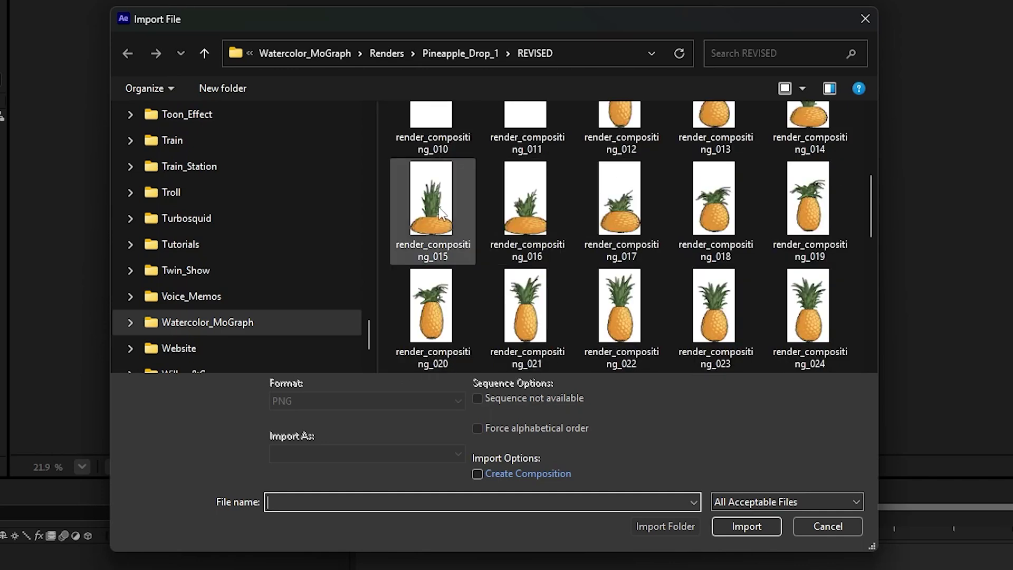
pyautogui.scroll(-3, 734, 274)
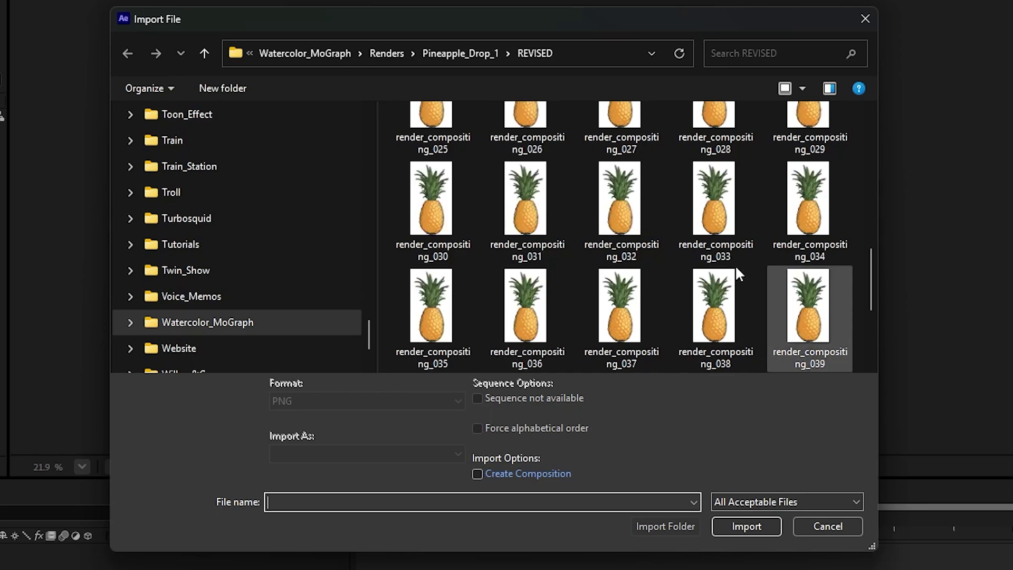
pyautogui.scroll(6, 488, 213)
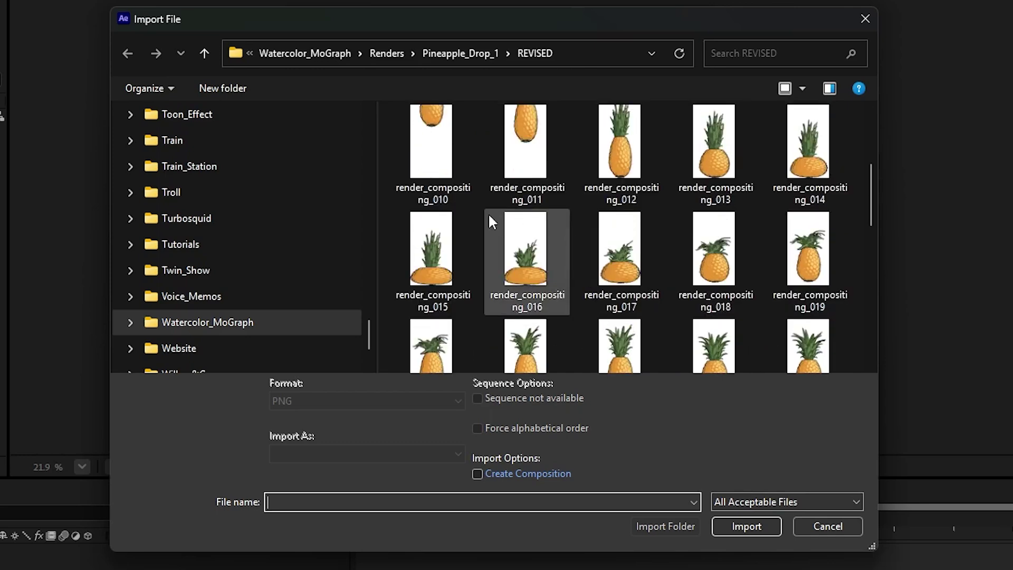
# Step: Import the frames starting with render_compositing_000 as footage, with the PNG Sequence option enabled
pyautogui.click(436, 121)
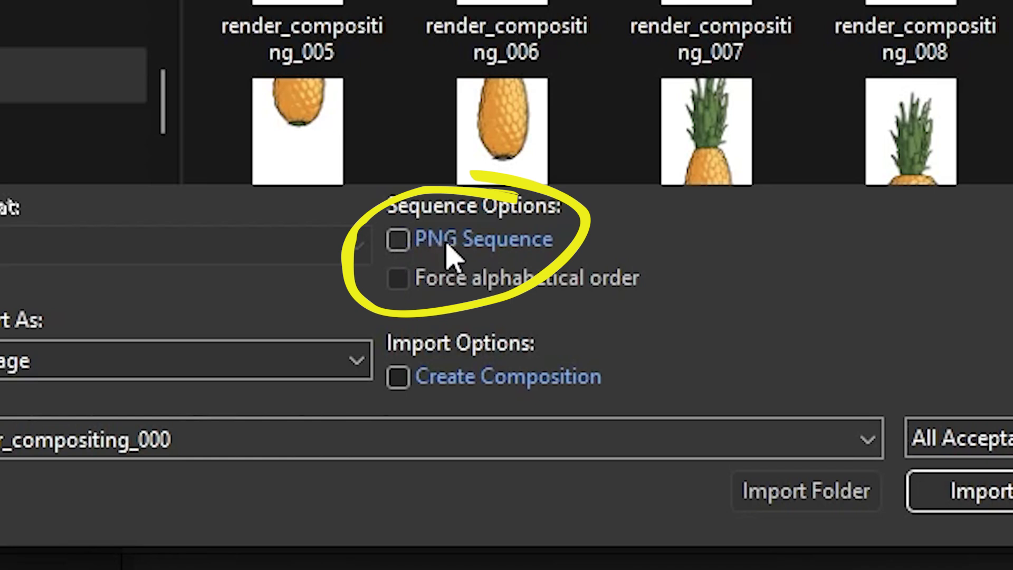
pyautogui.click(401, 243)
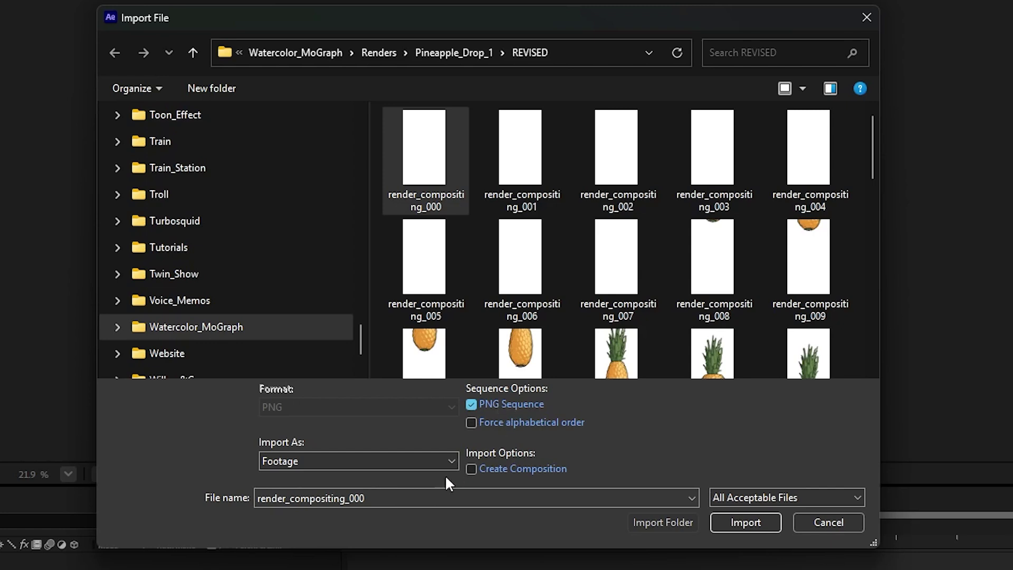
pyautogui.click(357, 458)
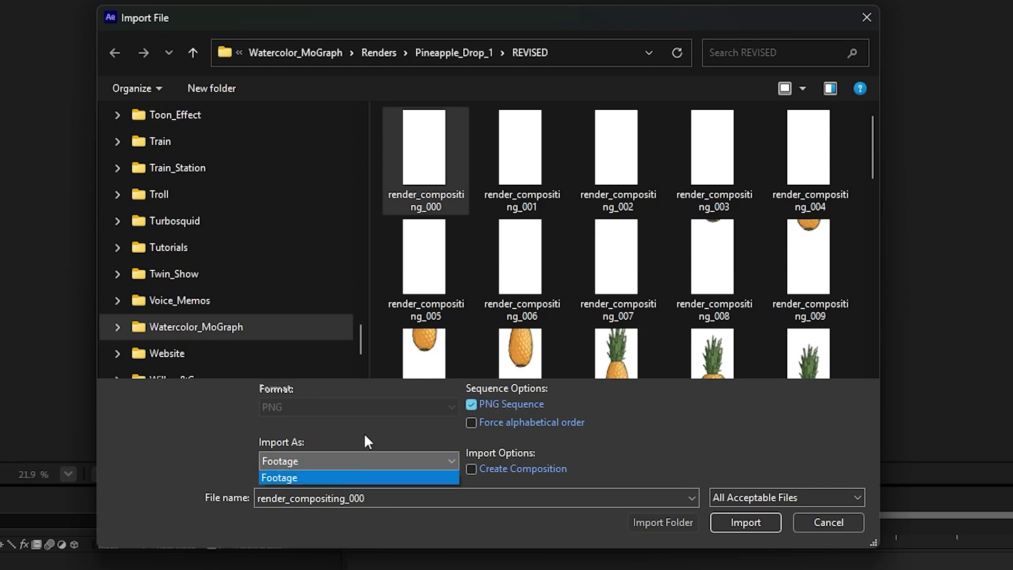
pyautogui.click(365, 435)
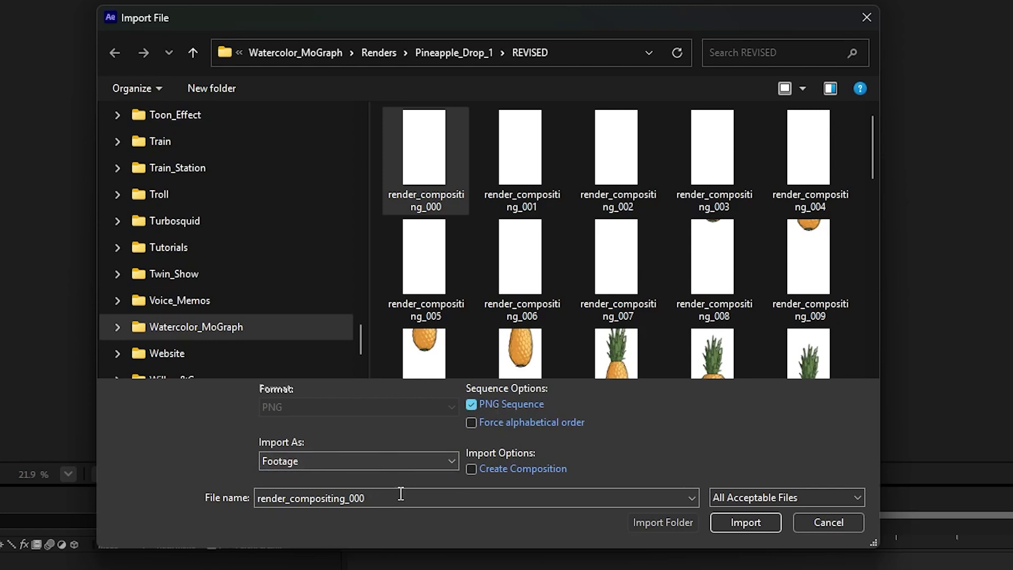
pyautogui.doubleClick(273, 498)
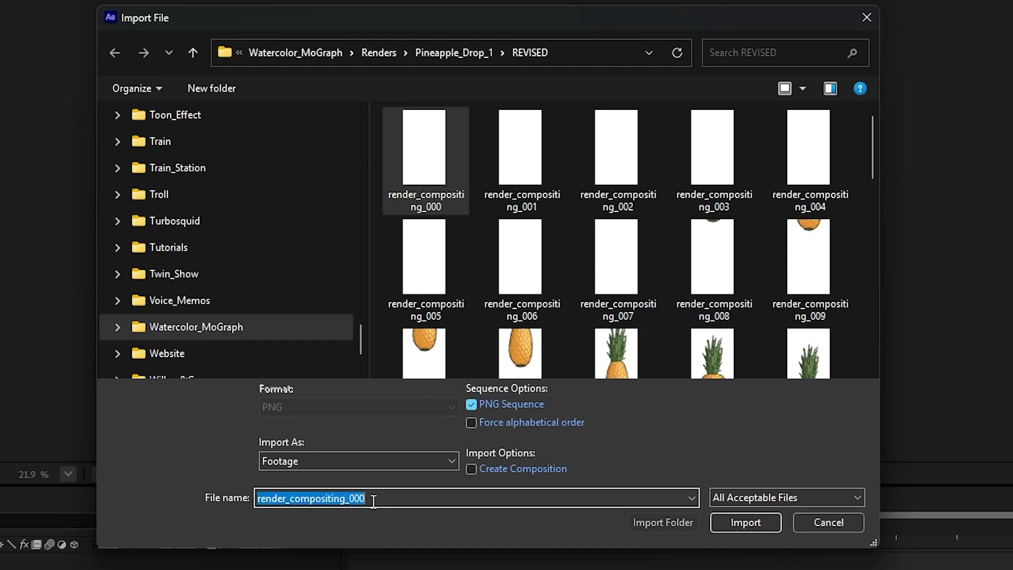
pyautogui.click(737, 522)
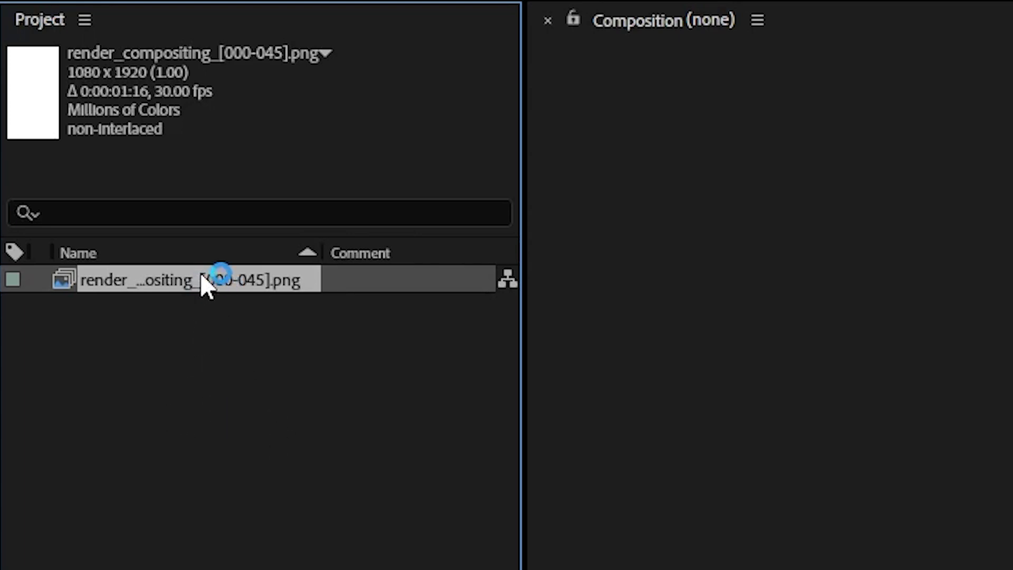
# Step: Interpret the imported PNG sequence at an assumed frame rate of 24 frames per second
pyautogui.rightClick(175, 275)
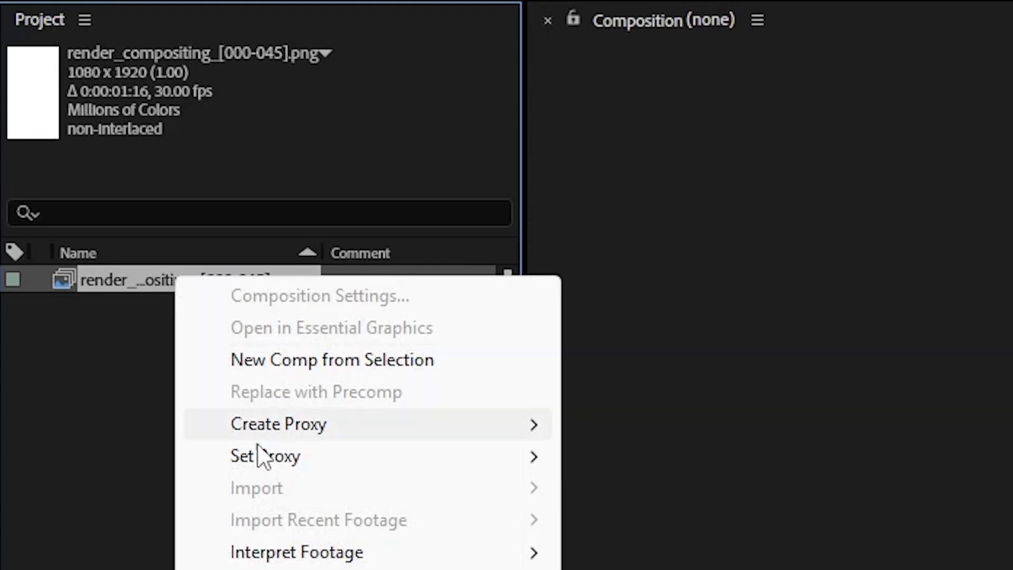
pyautogui.moveTo(262, 554)
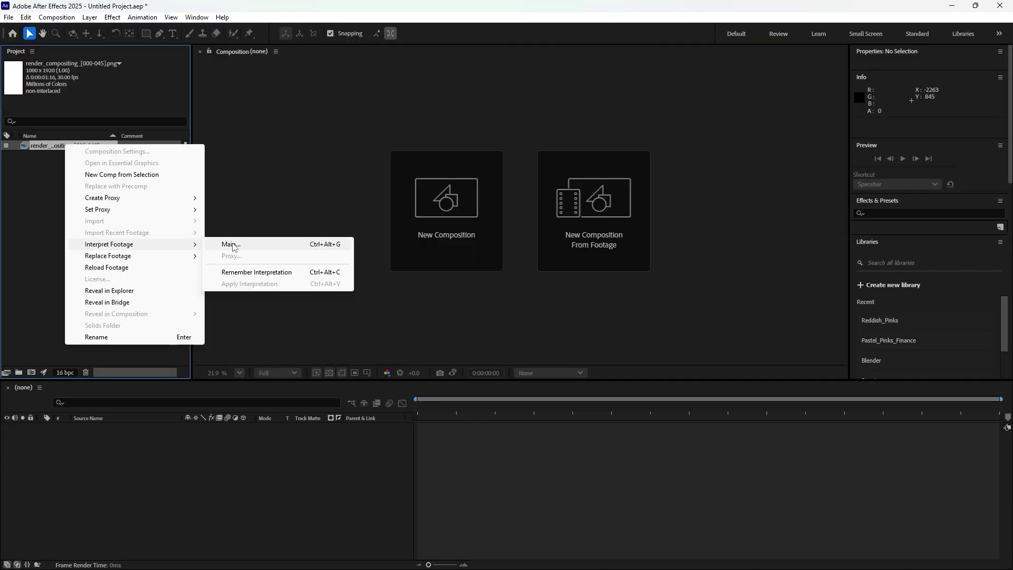
pyautogui.click(617, 549)
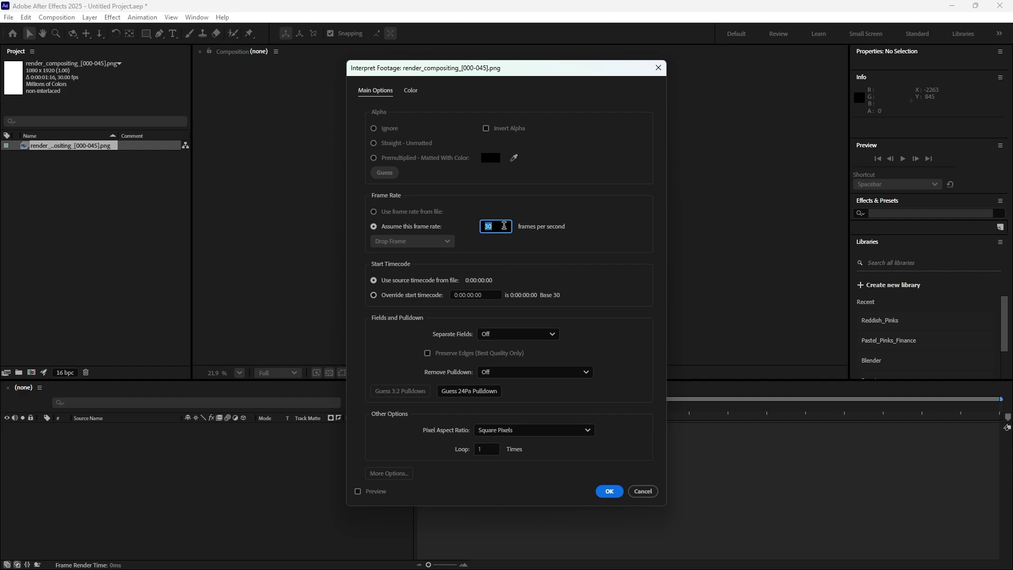
pyautogui.click(504, 226)
pyautogui.doubleClick(501, 226)
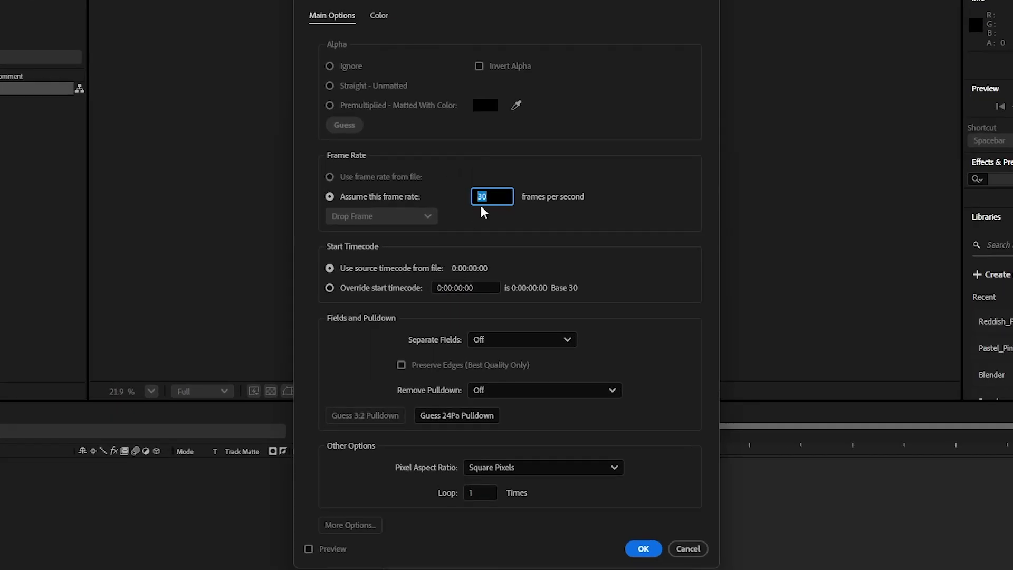
pyautogui.write('24')
pyautogui.click(641, 548)
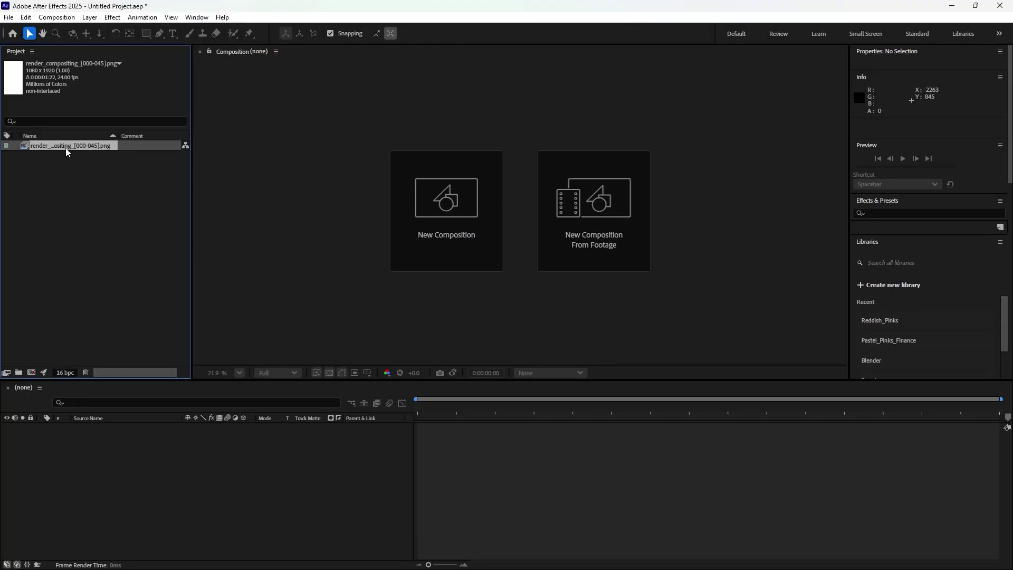
# Step: Create a composition from the PNG sequence, then play it and scrub through the animation
pyautogui.moveTo(53, 149); pyautogui.dragTo(457, 444)
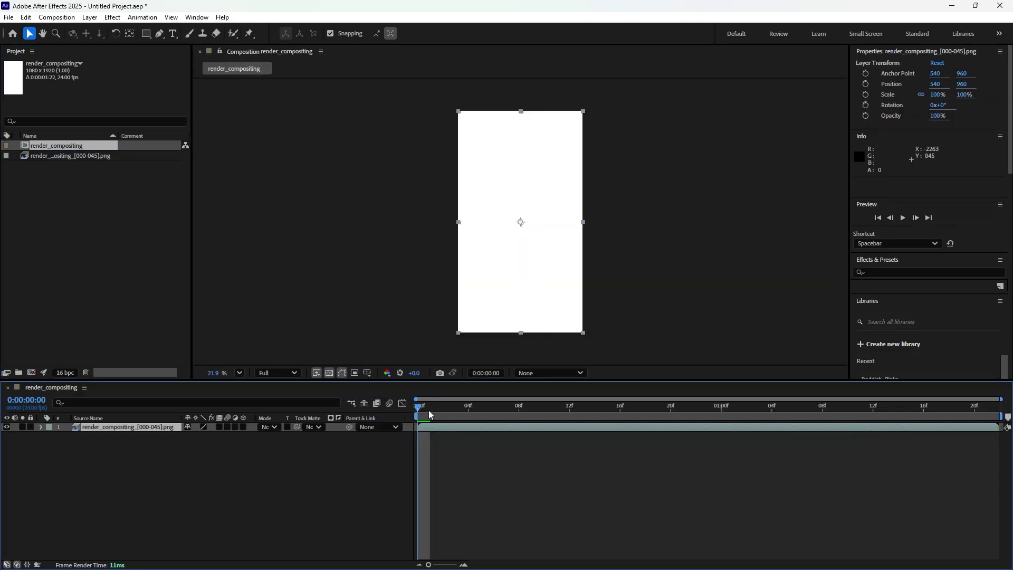
pyautogui.press('space')
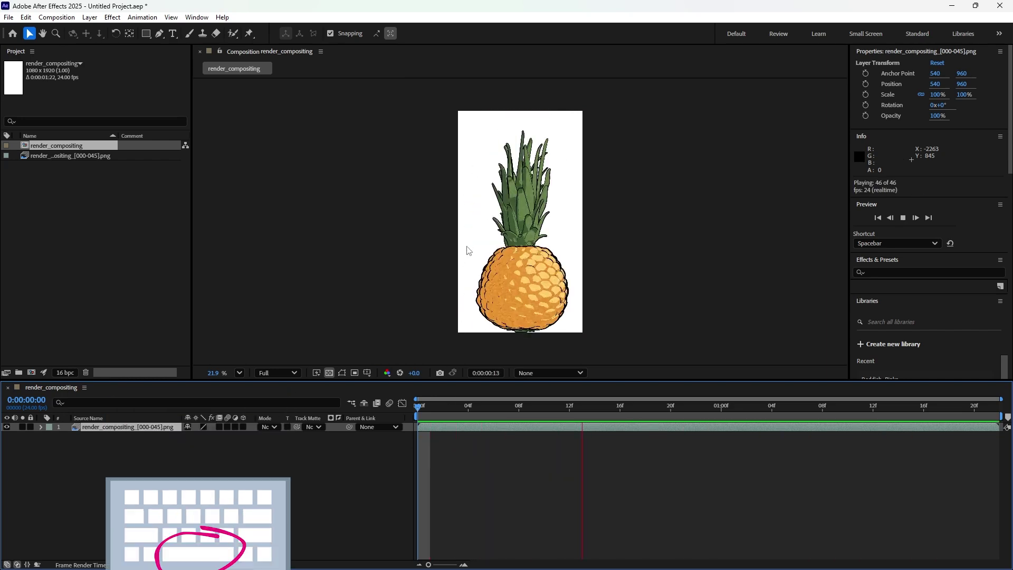
pyautogui.click(499, 288)
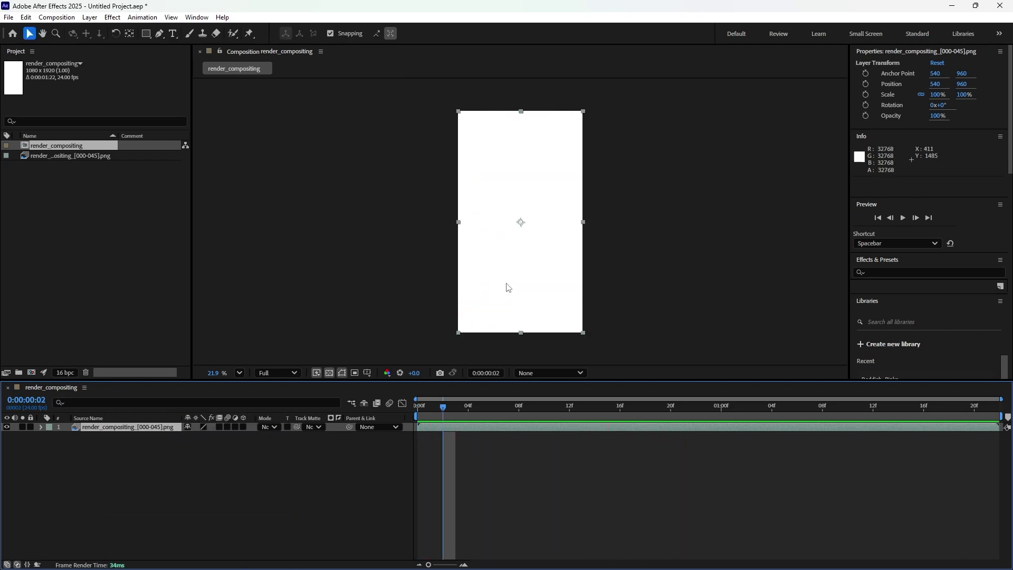
pyautogui.moveTo(488, 404); pyautogui.dragTo(764, 397)
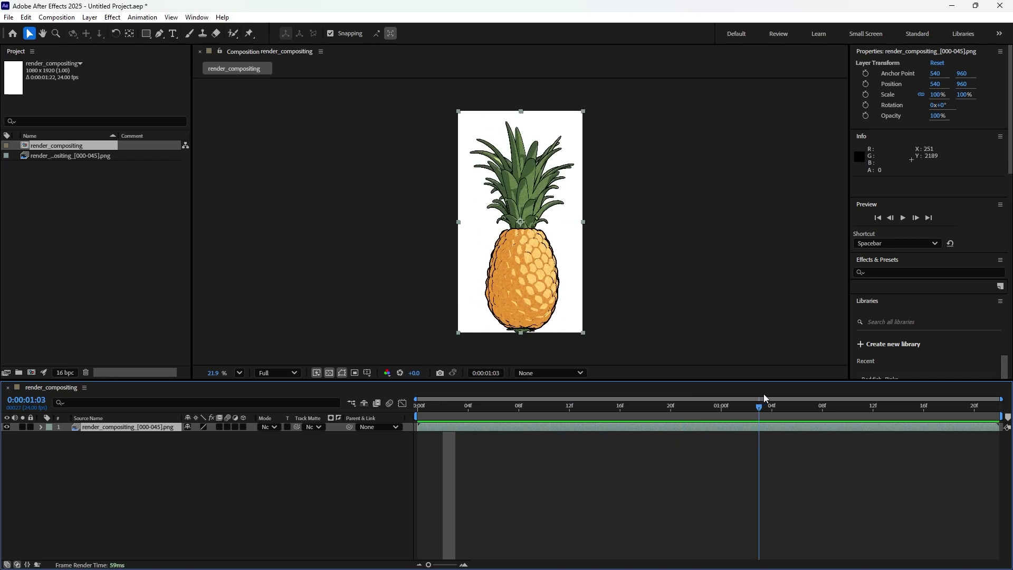
# Step: Import render_compositing_000 as a single still image, with the PNG Sequence option disabled
pyautogui.click(88, 213)
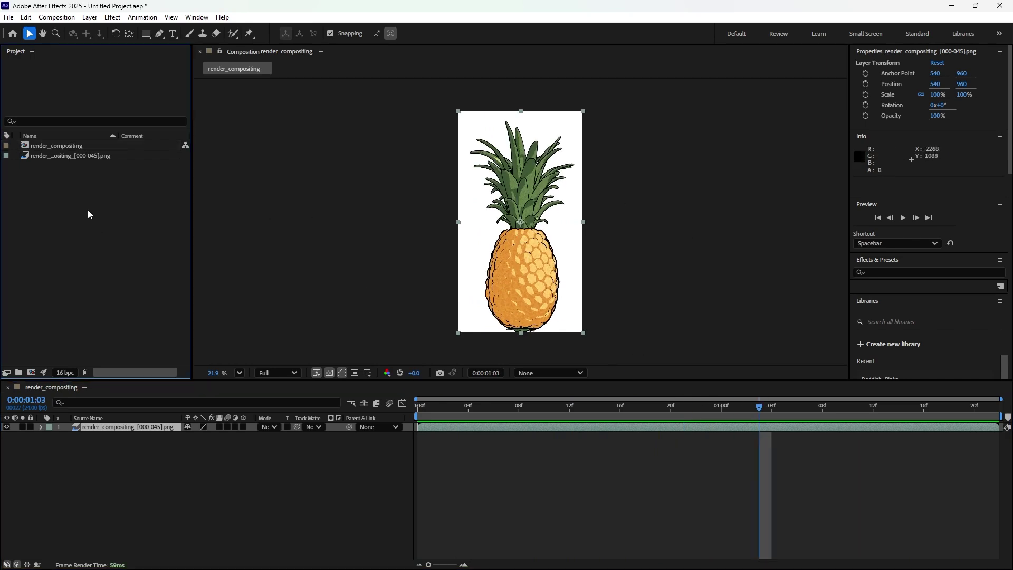
pyautogui.rightClick(94, 189)
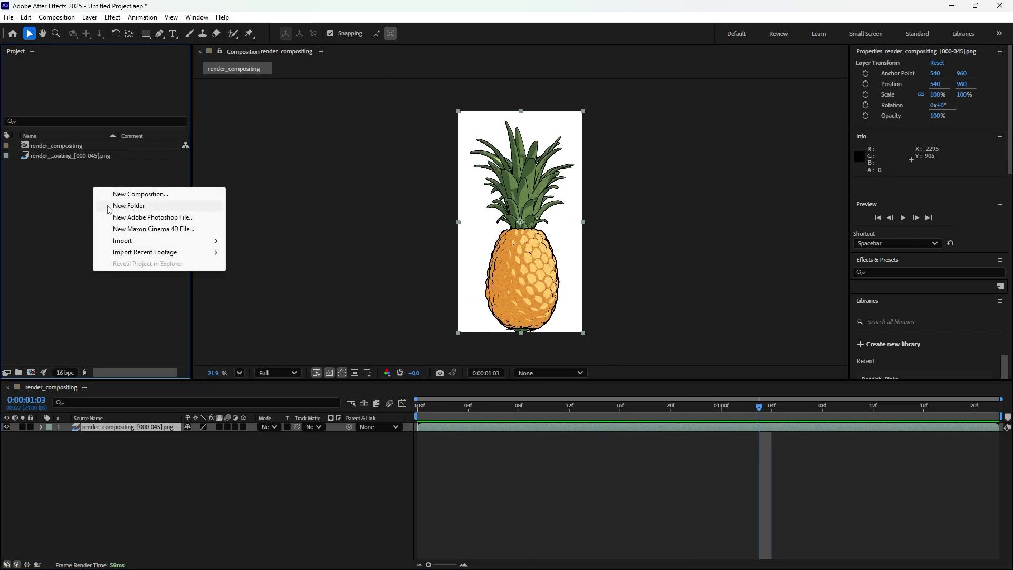
pyautogui.moveTo(158, 240)
pyautogui.click(253, 241)
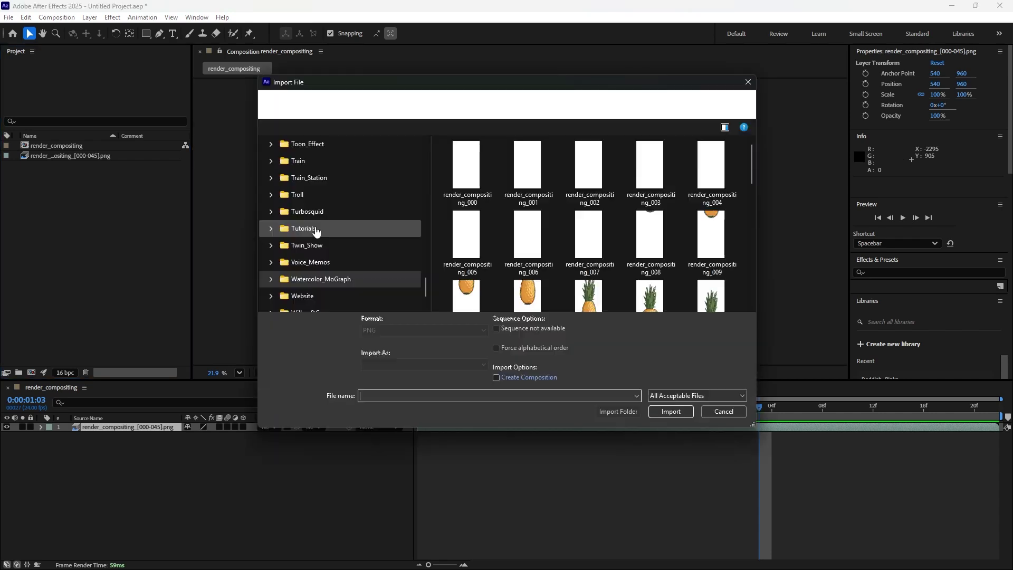
pyautogui.click(464, 169)
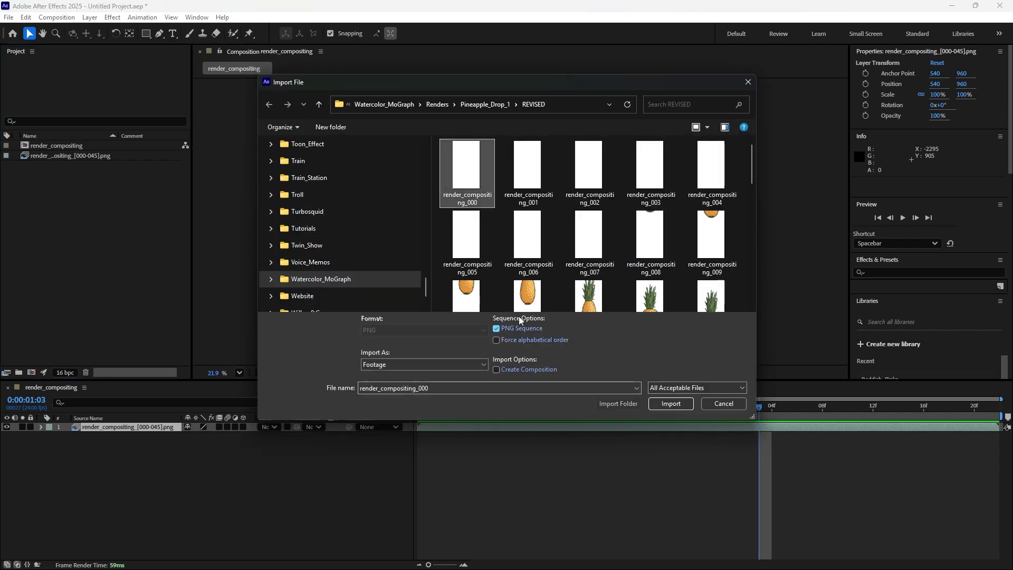
pyautogui.click(496, 339)
pyautogui.click(670, 403)
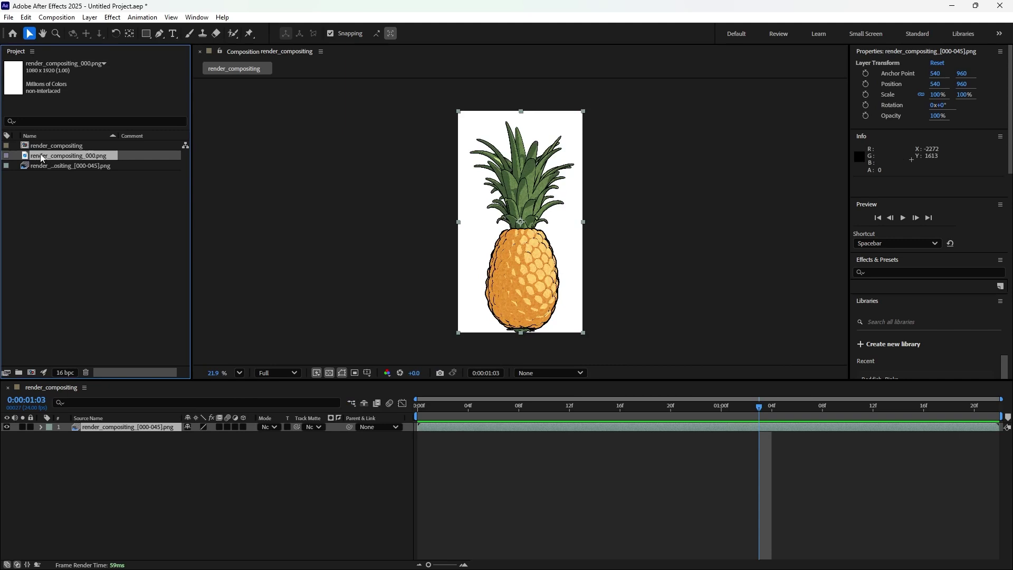
# Step: Place the render_compositing_000.png still above the sequence in the composition and scrub through the timeline
pyautogui.moveTo(42, 157); pyautogui.dragTo(336, 431)
pyautogui.click(447, 408)
pyautogui.moveTo(638, 394); pyautogui.dragTo(659, 440)
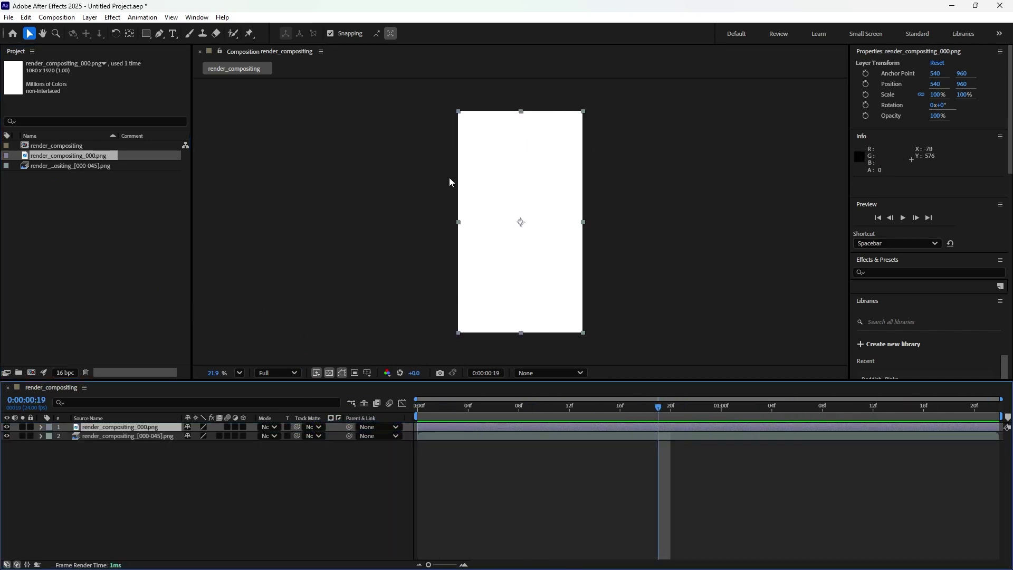
# Step: Delete the render_compositing_000.png still from the project and scrub through the remaining sequence layer
pyautogui.click(77, 156)
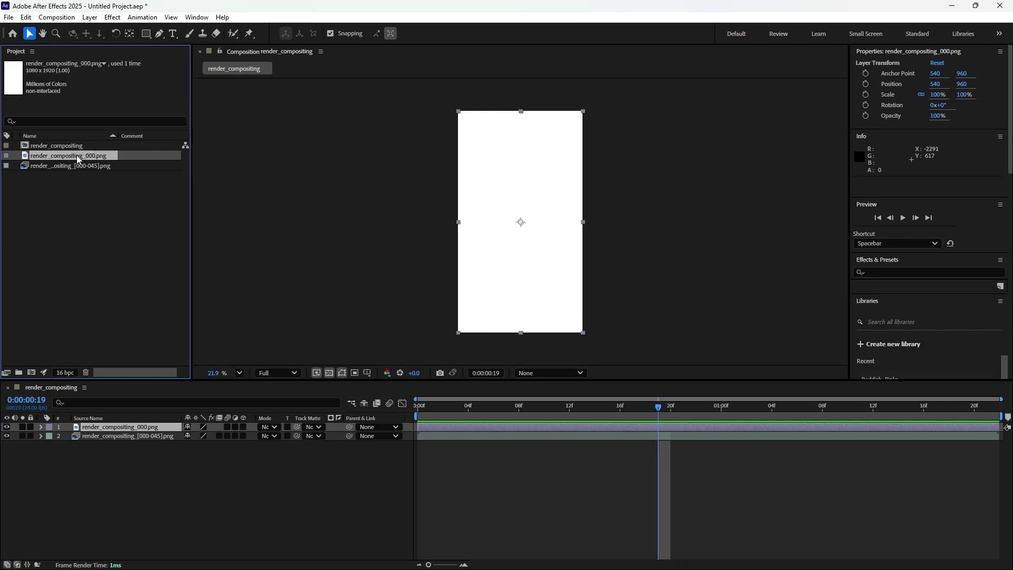
pyautogui.press('Delete')
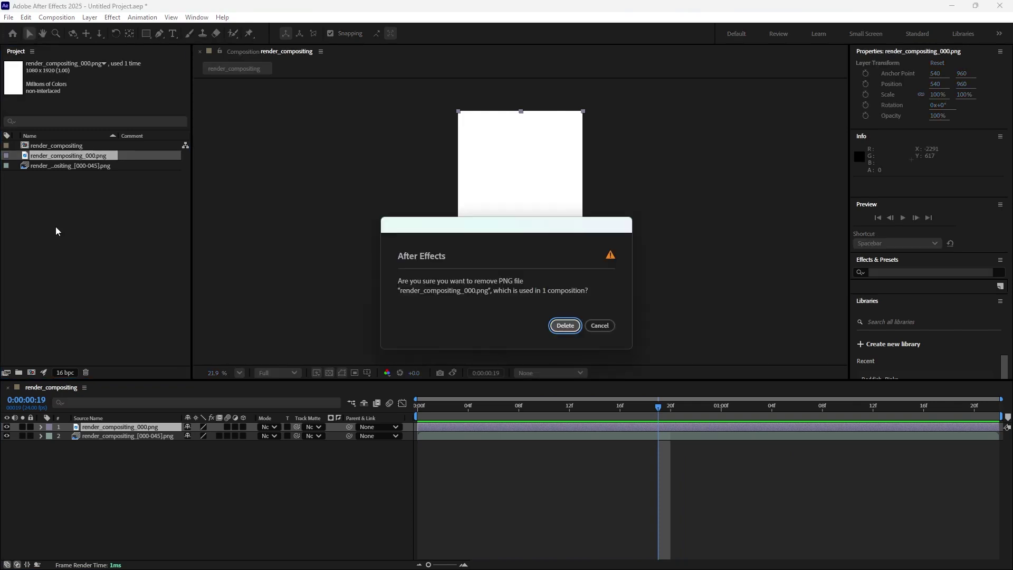
pyautogui.click(565, 326)
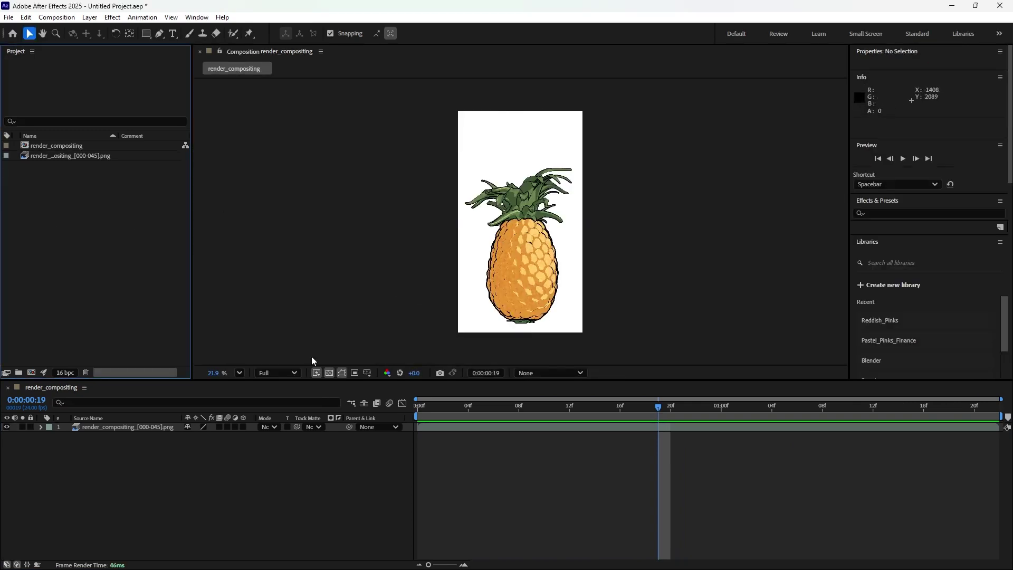
pyautogui.moveTo(454, 411); pyautogui.dragTo(859, 432)
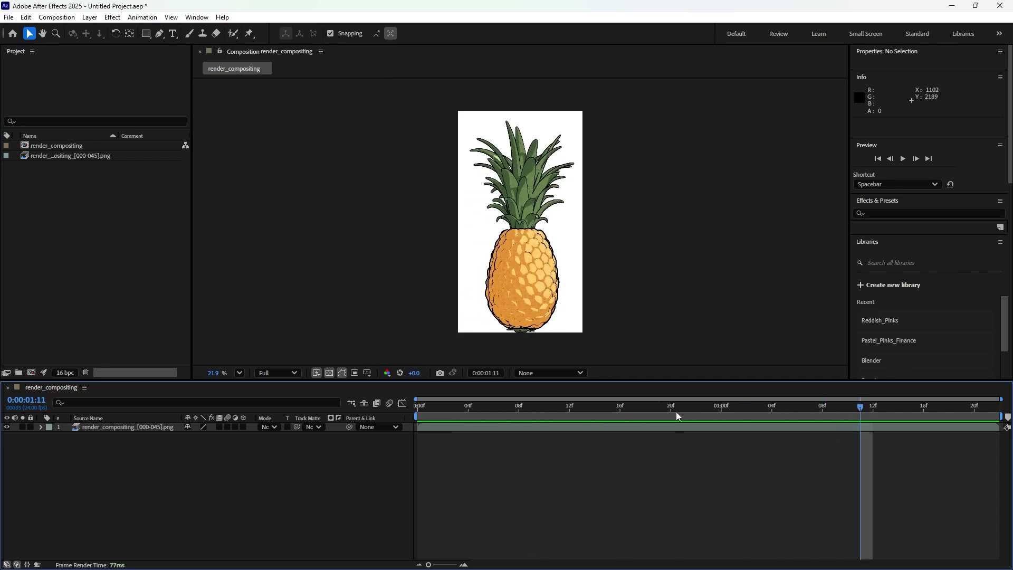